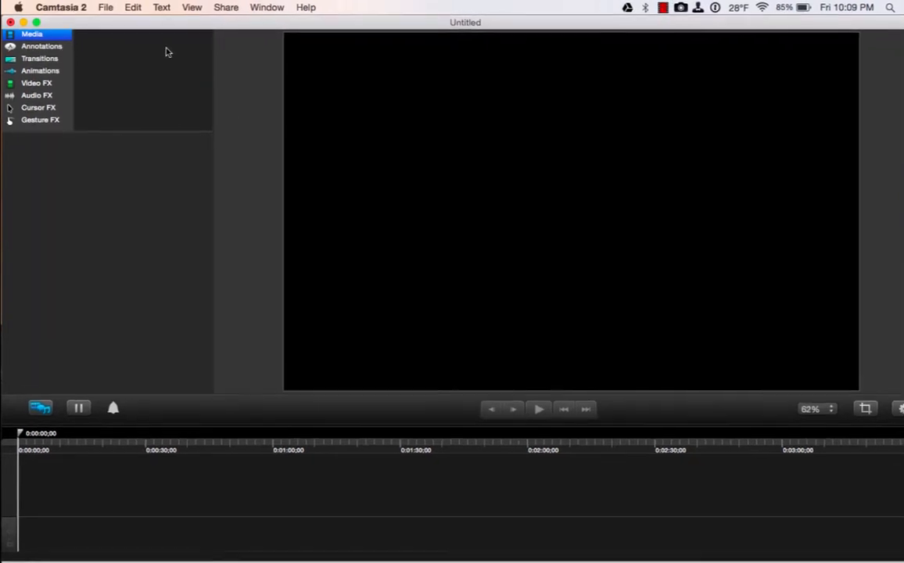
Import the "Recording Screen with Camtasia" video from the Desktop into the project media
left_click(105, 7)
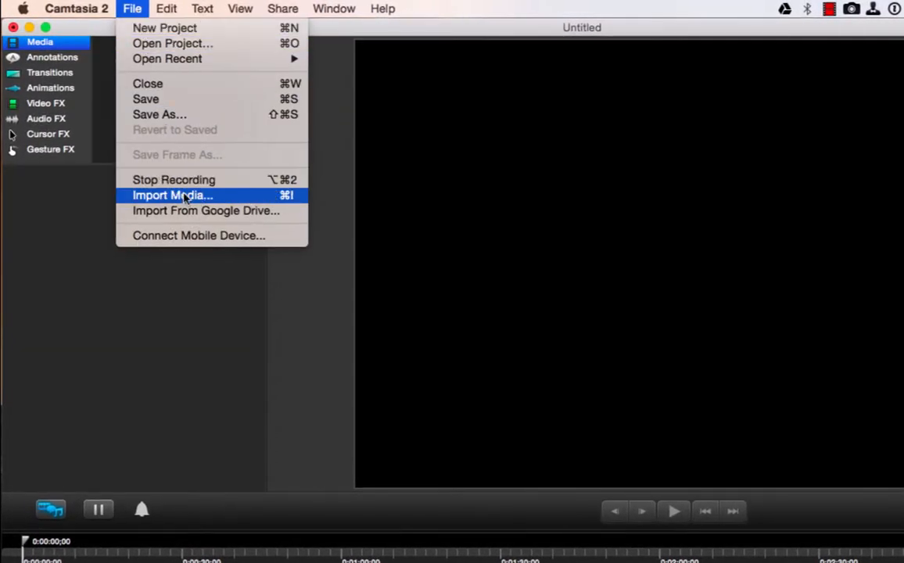
left_click(186, 197)
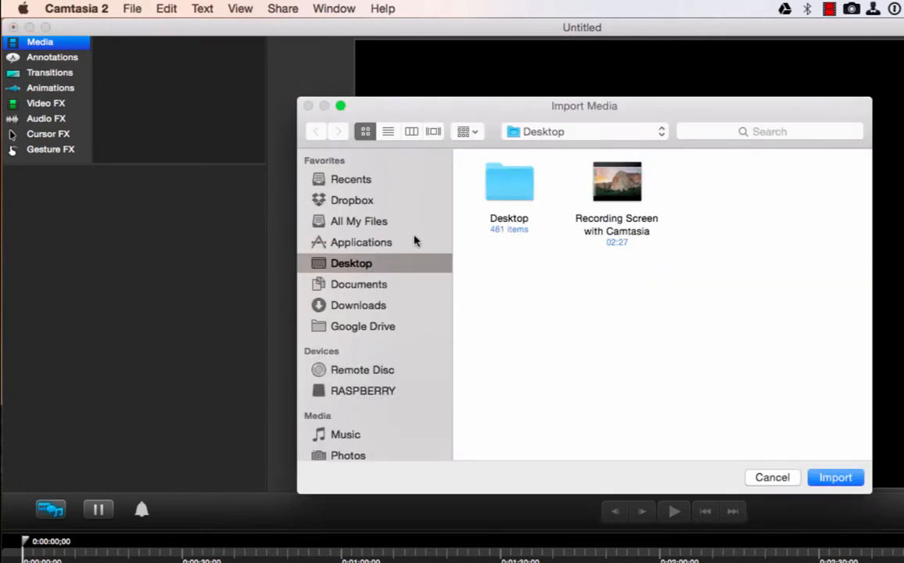
left_click(603, 196)
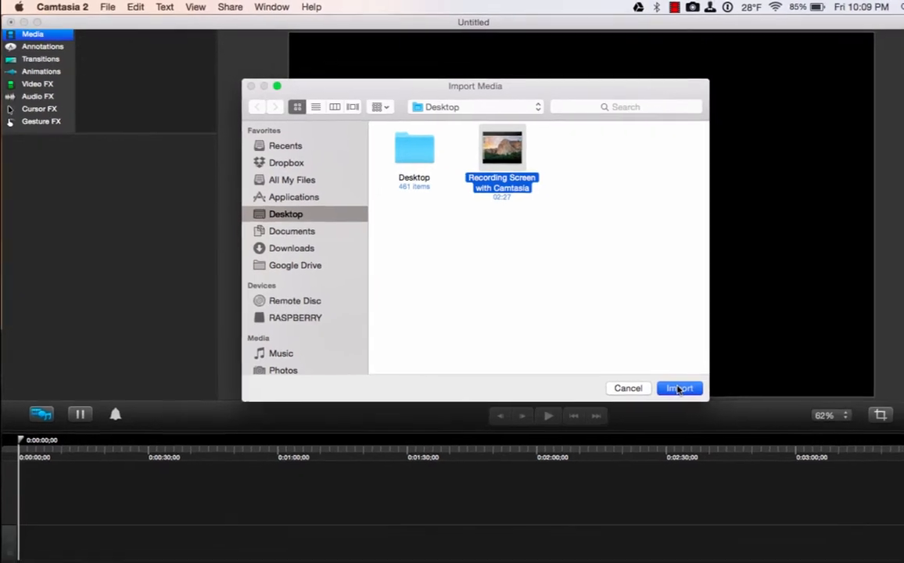
left_click(819, 469)
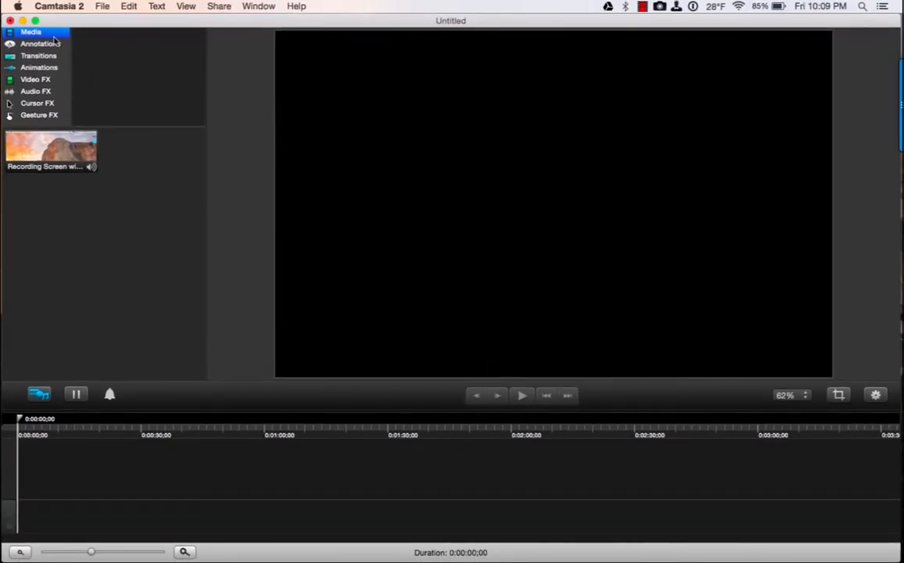
left_click(47, 44)
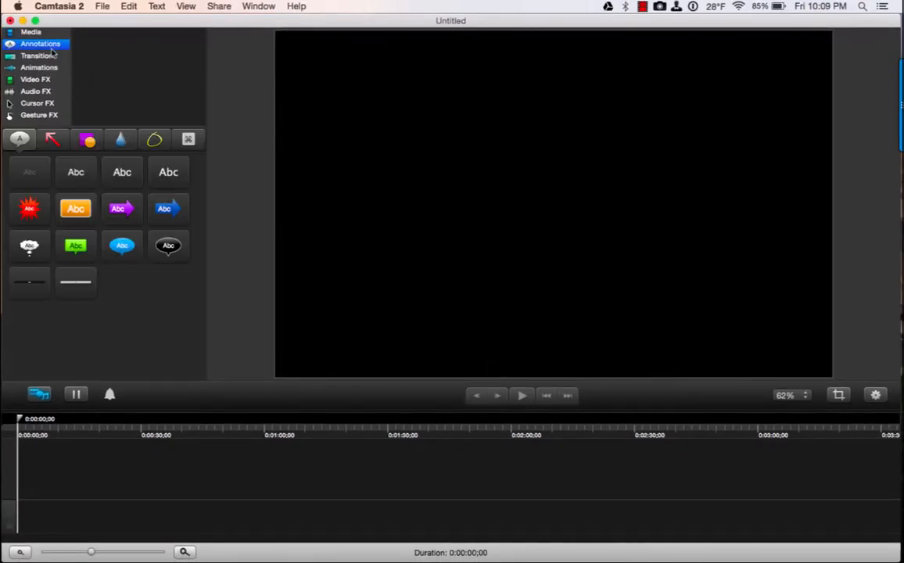
left_click(46, 55)
left_click(46, 68)
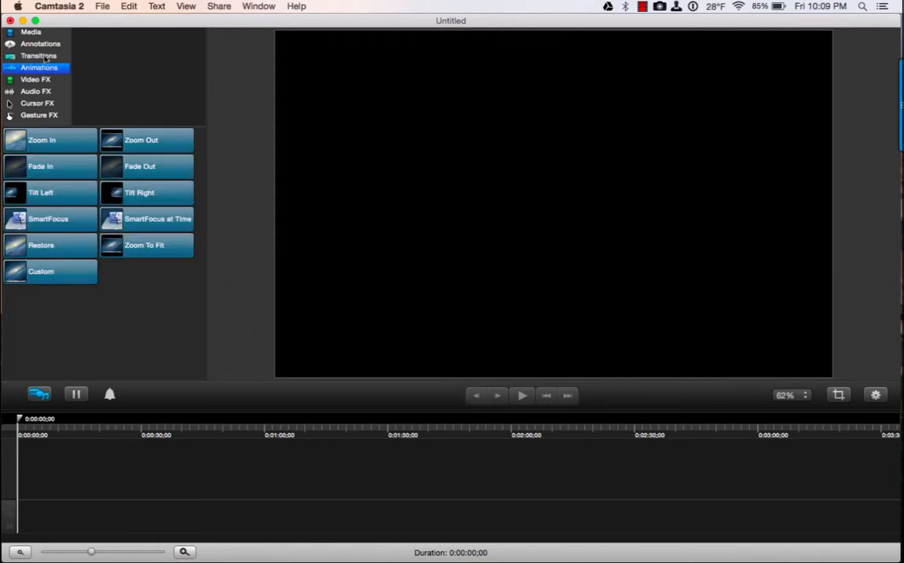
Place the imported "Recording Screen with Camtasia" video on the timeline's first track, starting at 0:00:00;00
left_click(35, 33)
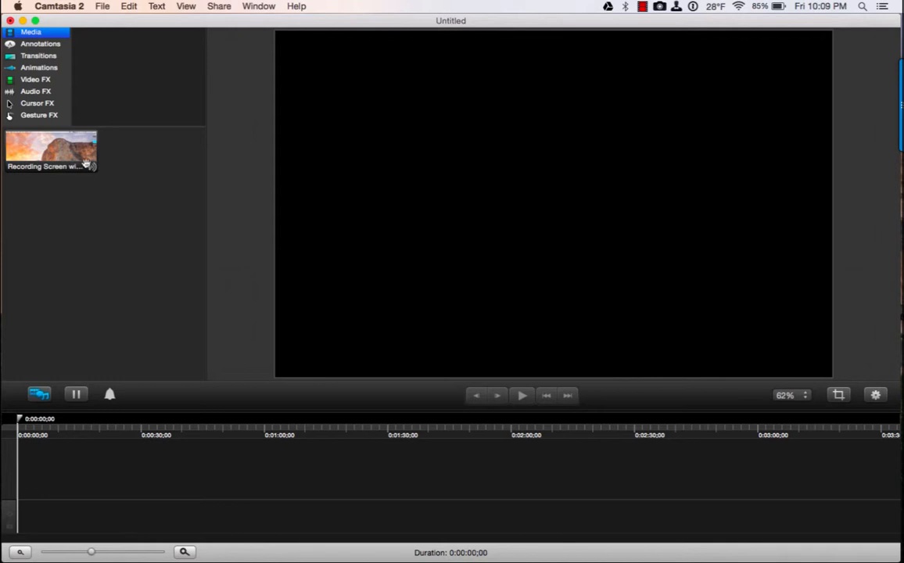
left_click(56, 139)
left_click_drag(61, 193, 67, 320)
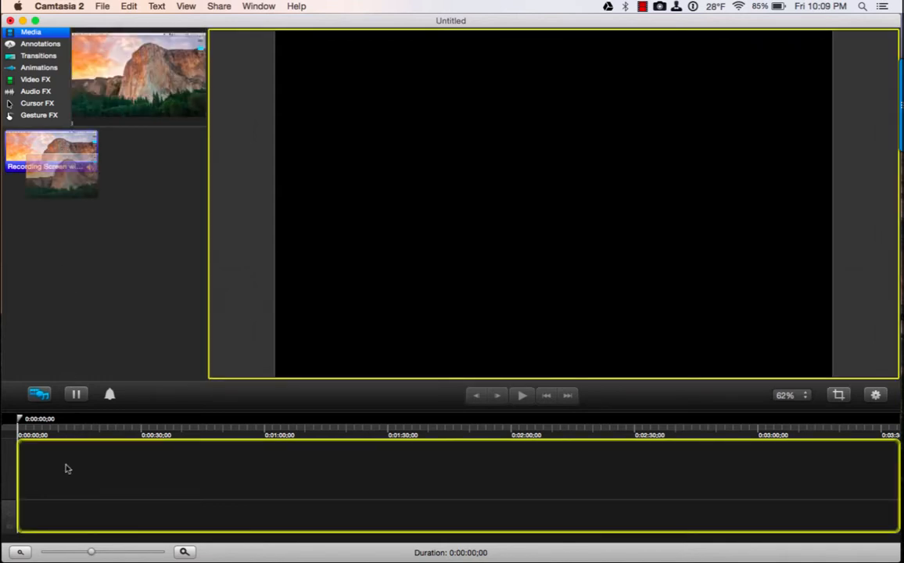
left_click_drag(67, 467, 57, 516)
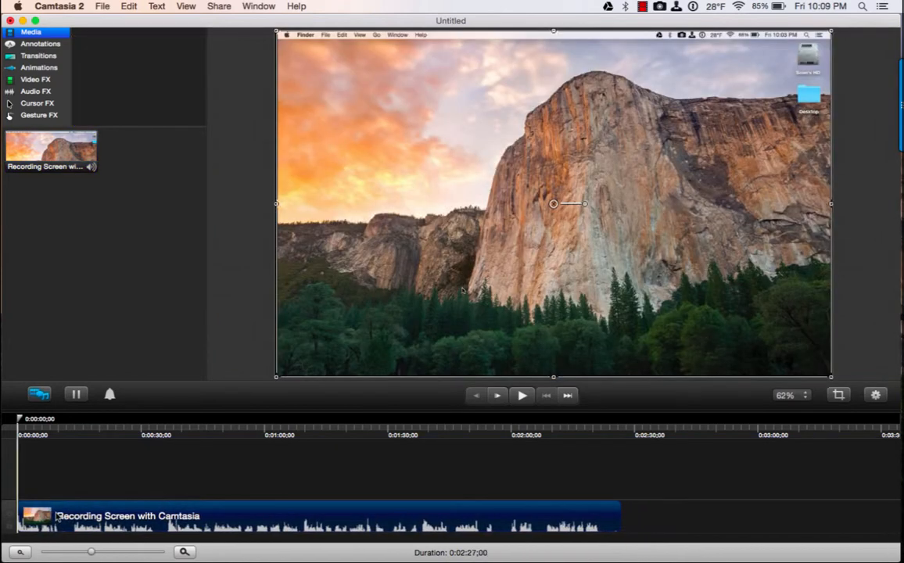
left_click(233, 354)
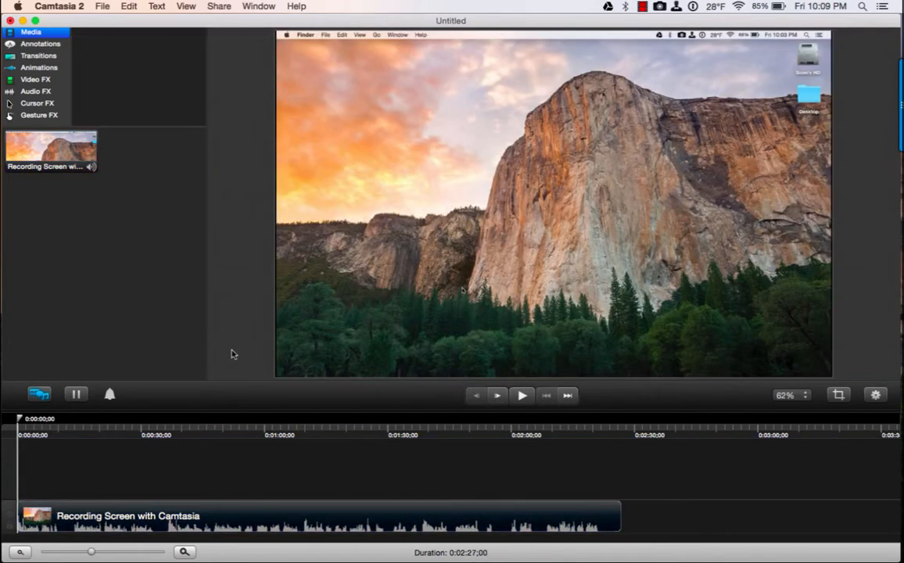
left_click(141, 520)
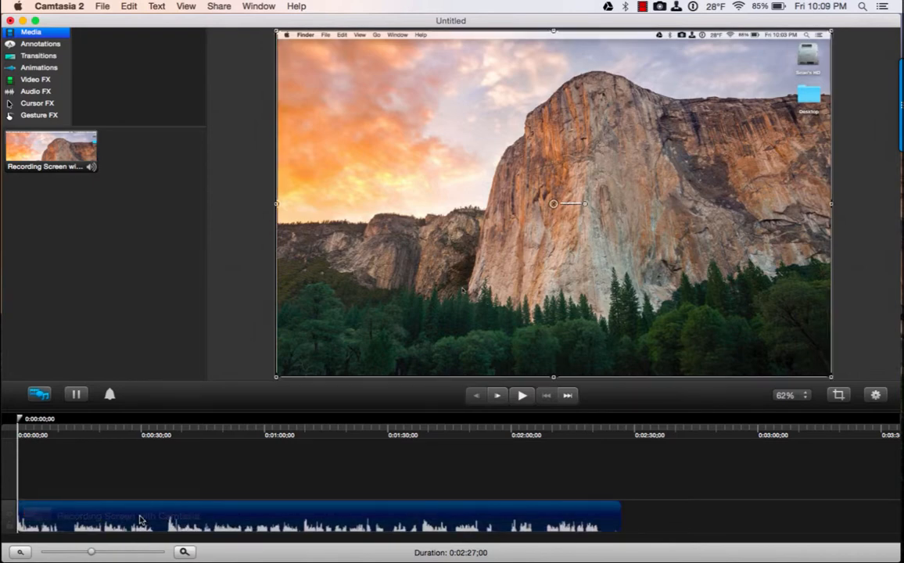
left_click(241, 372)
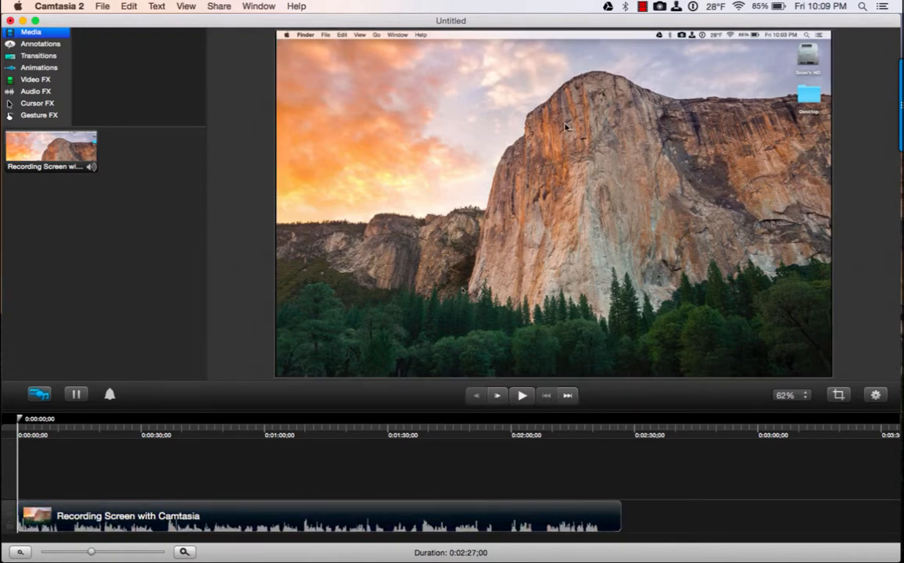
left_click_drag(593, 25, 480, 29)
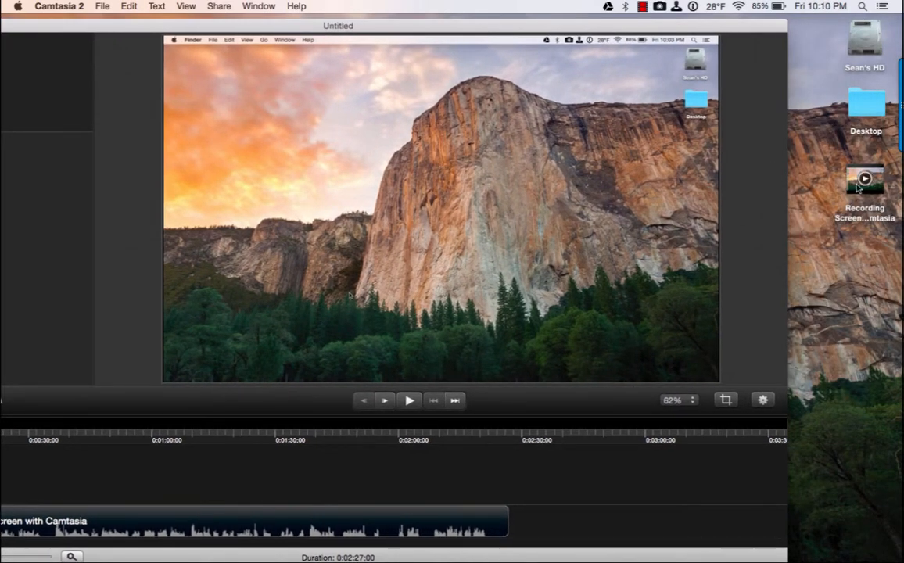
left_click_drag(866, 180, 813, 188)
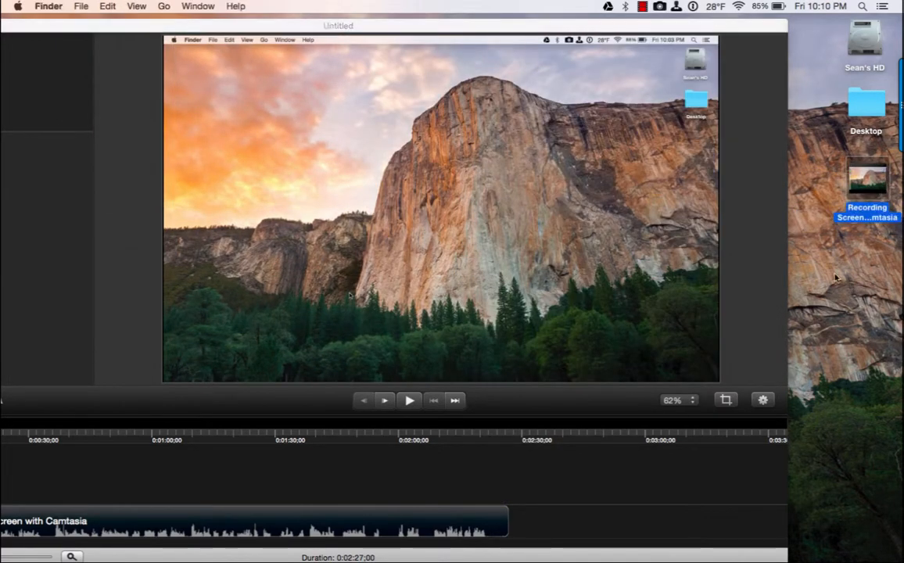
left_click_drag(573, 29, 684, 23)
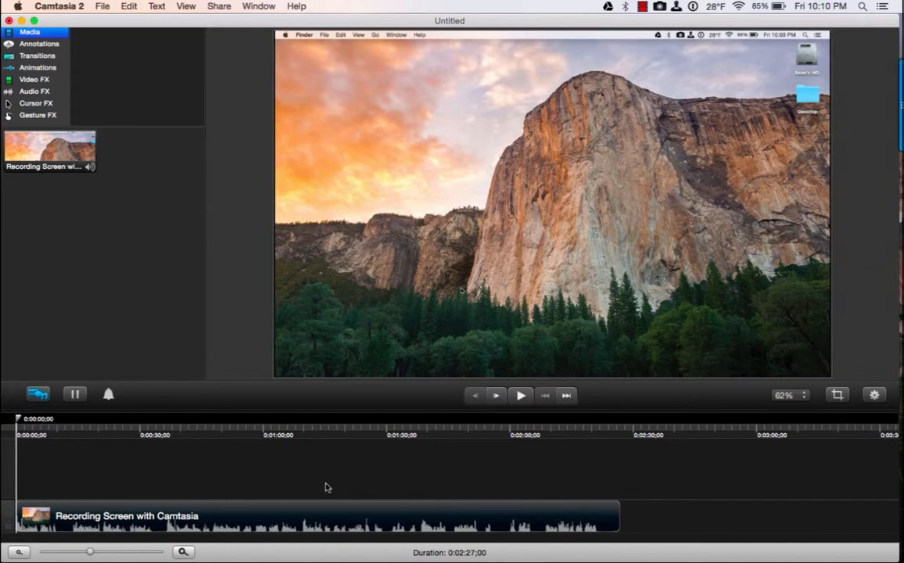
Trim the end of the timeline clip so that it finishes at about 0:02:22;06
left_click(73, 512)
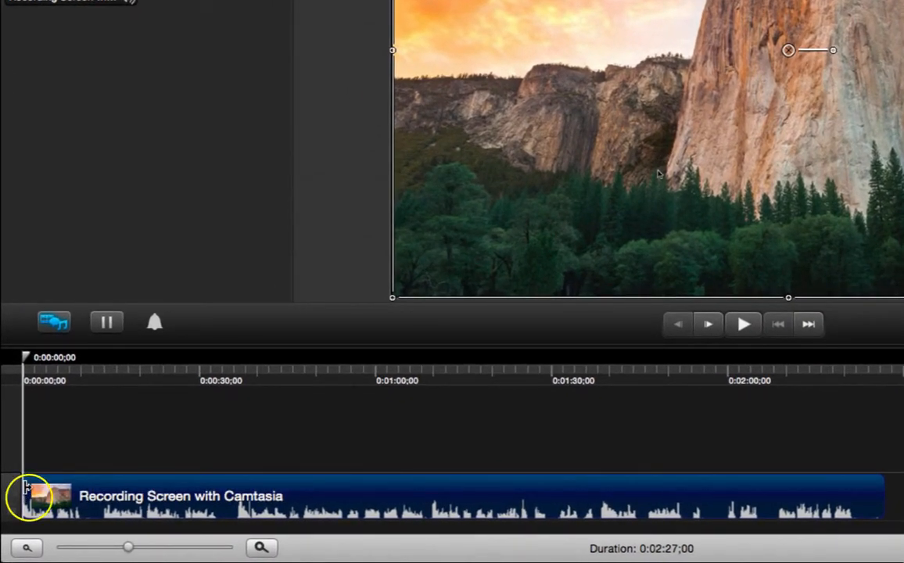
mouse_move(27, 497)
left_mouse_down()
mouse_move(140, 501)
mouse_move(26, 493)
left_mouse_up()
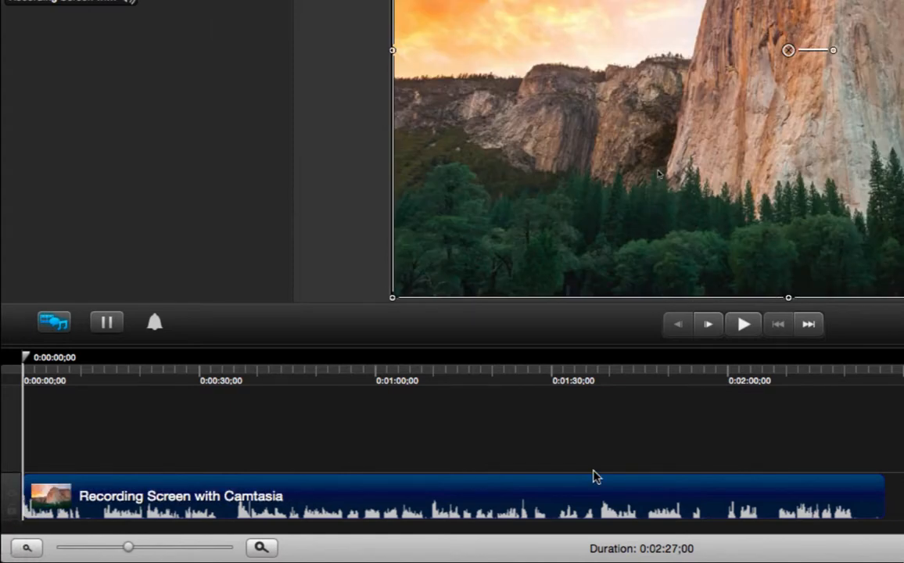
left_click_drag(881, 494, 853, 495)
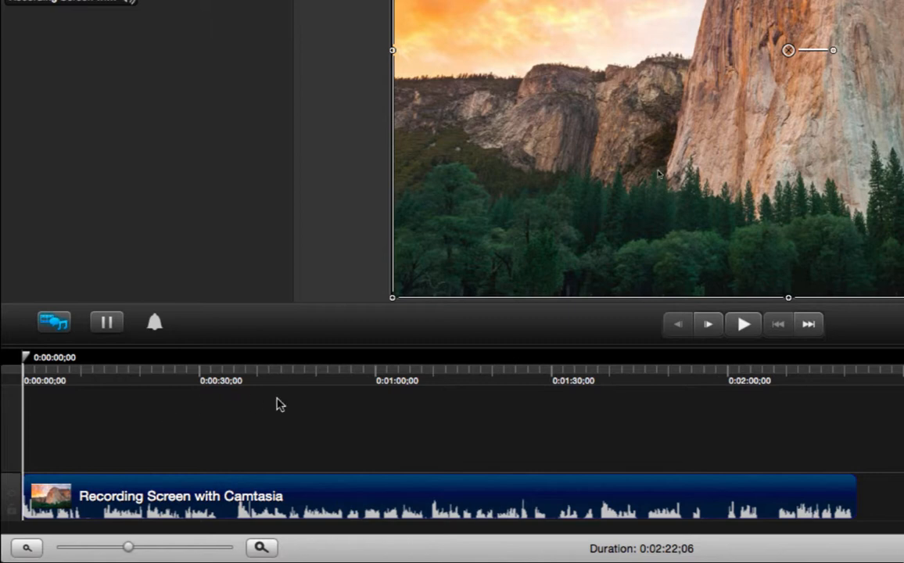
Split the clip at 0:00:34;29, in the pause after the 30-second mark
left_click(223, 380)
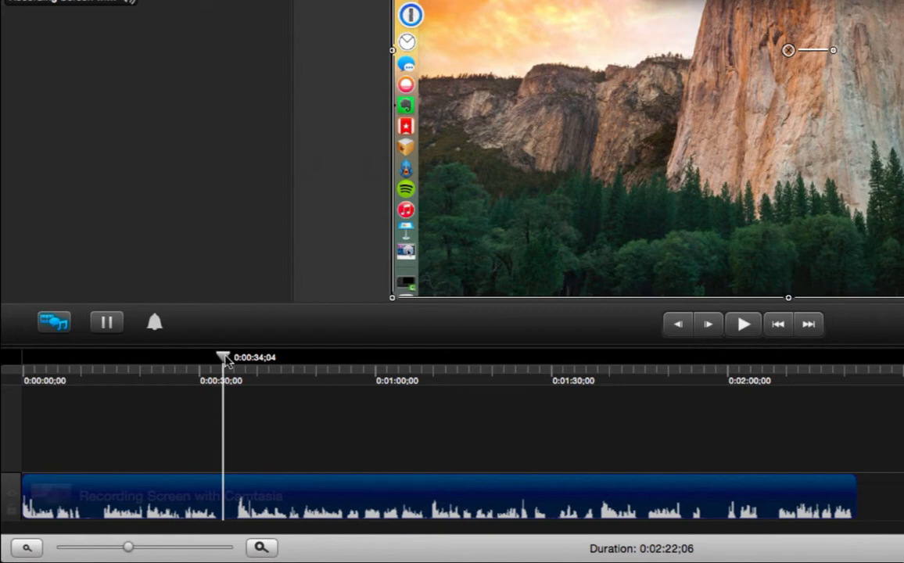
mouse_move(224, 356)
left_mouse_down()
mouse_move(160, 358)
mouse_move(232, 367)
left_mouse_up()
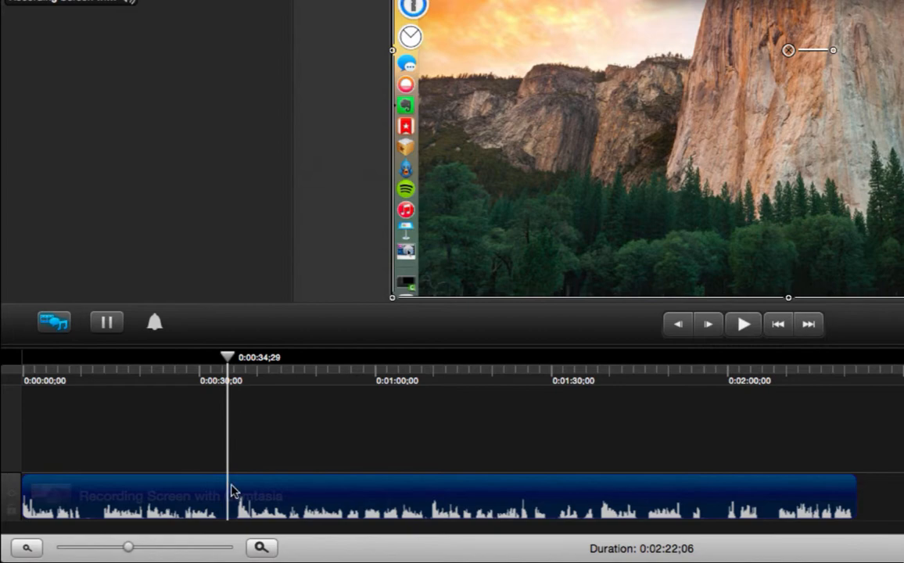
key("super+t")
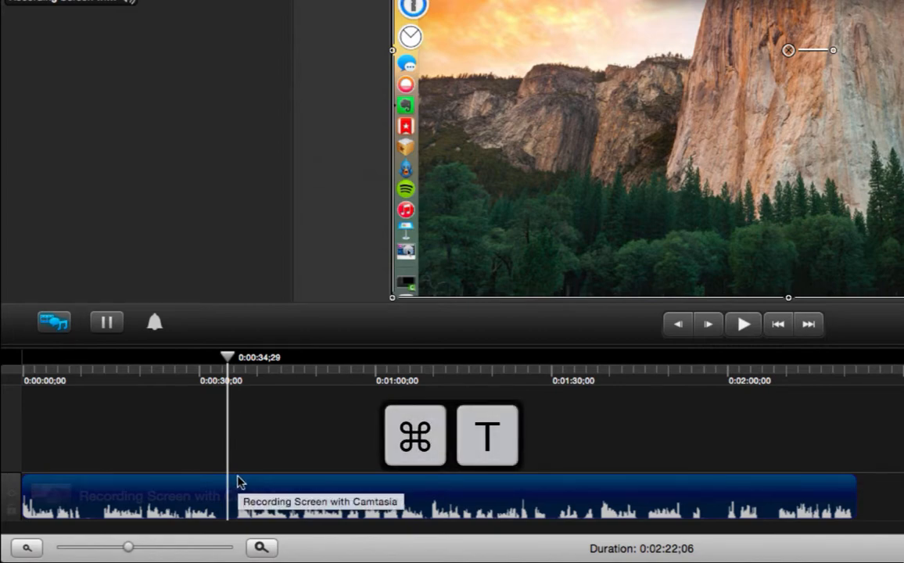
left_click(182, 0)
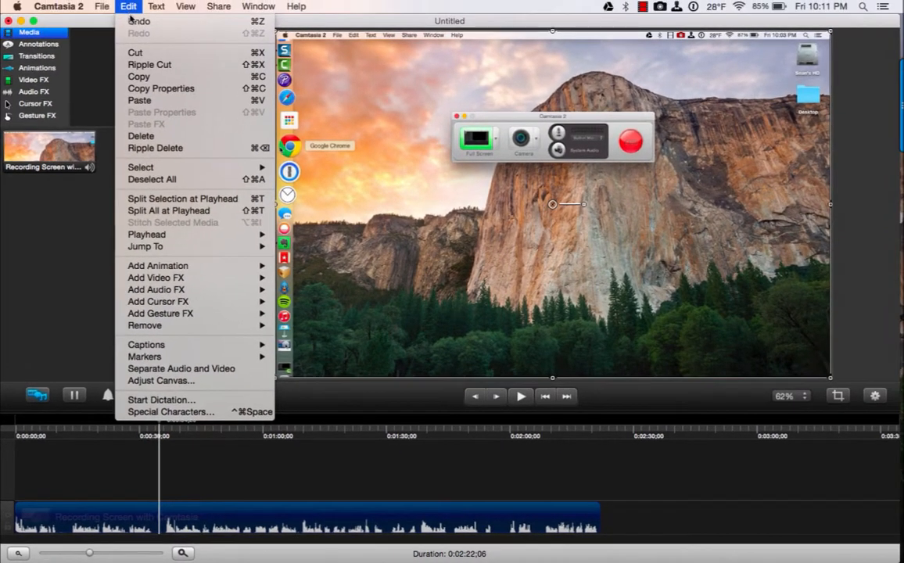
left_click(177, 200)
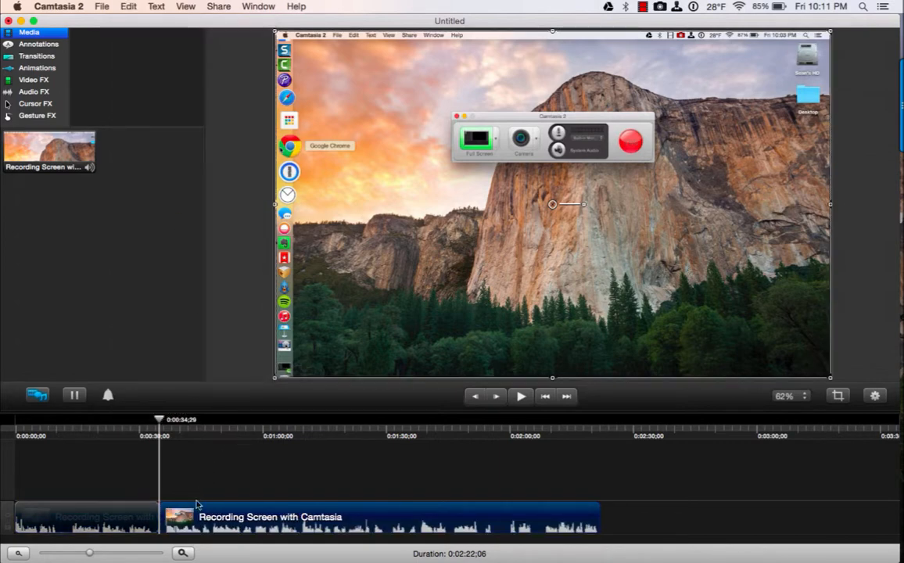
Split the second part of the recording at 0:01:08;27
mouse_move(196, 505)
left_mouse_down()
mouse_move(188, 519)
mouse_move(252, 520)
mouse_move(200, 522)
left_mouse_up()
left_click_drag(159, 420, 302, 423)
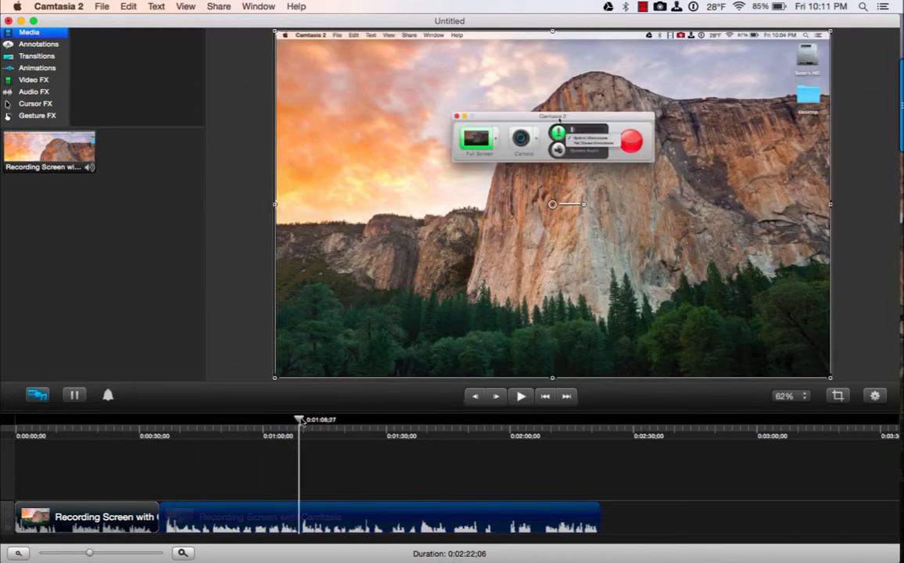
key("super+t")
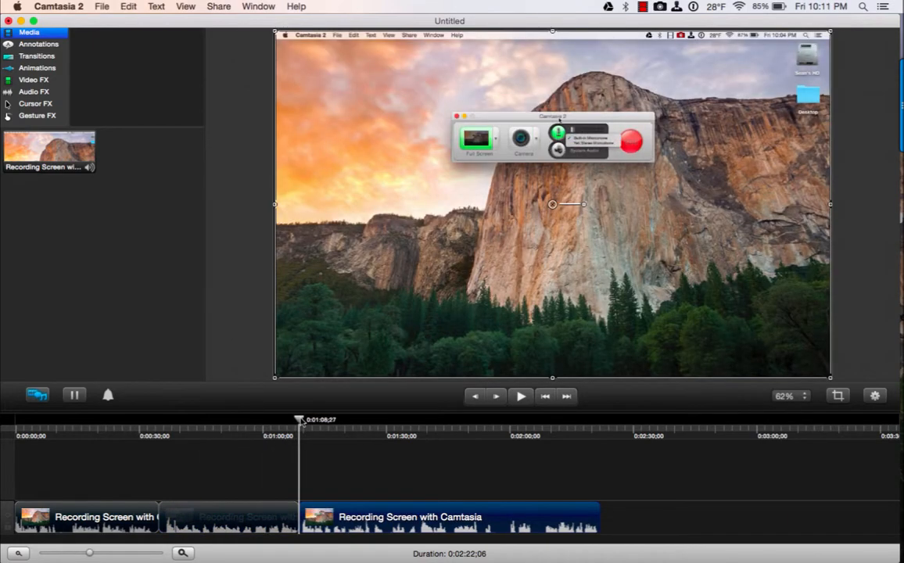
Delete the middle section of the split recording and move the last section back against the first clip
left_click_drag(338, 524, 382, 525)
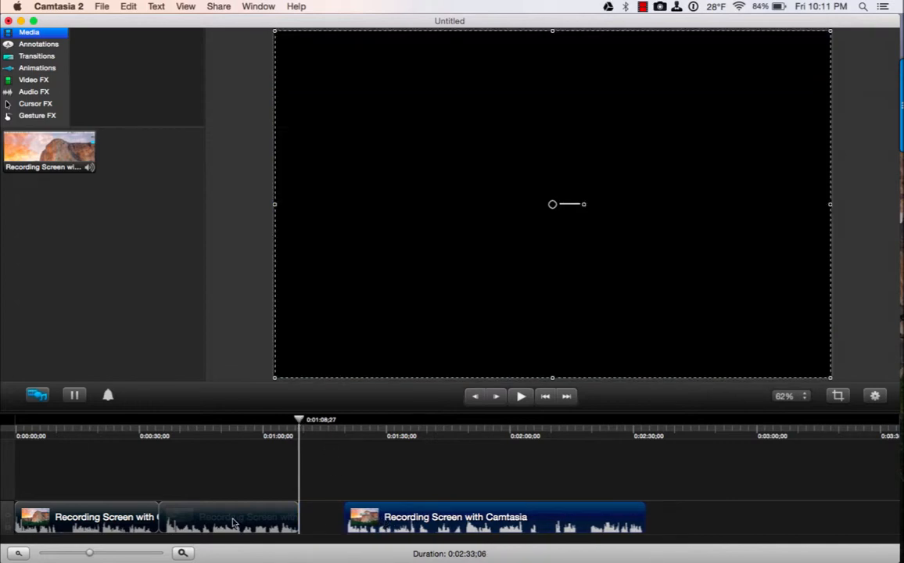
left_click(229, 526)
left_click_drag(229, 526, 250, 523)
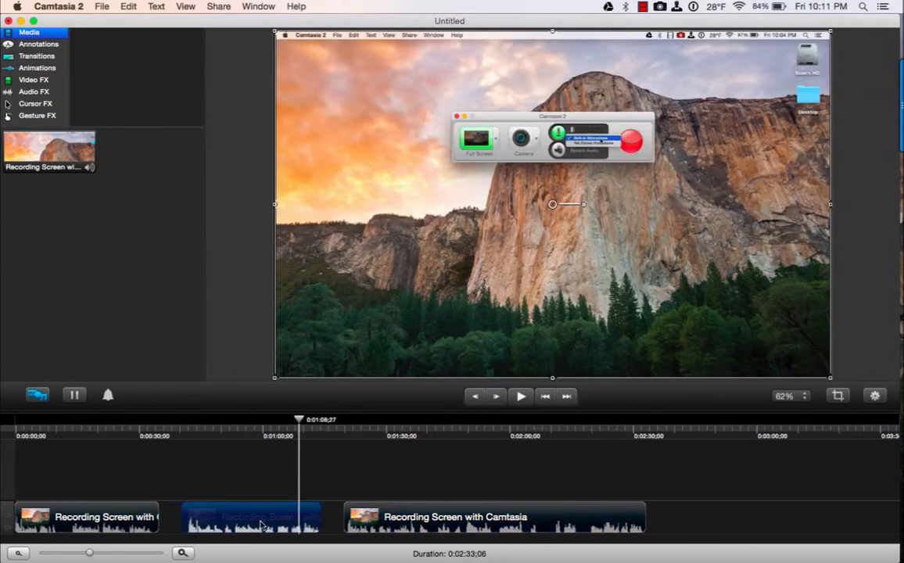
key("Delete")
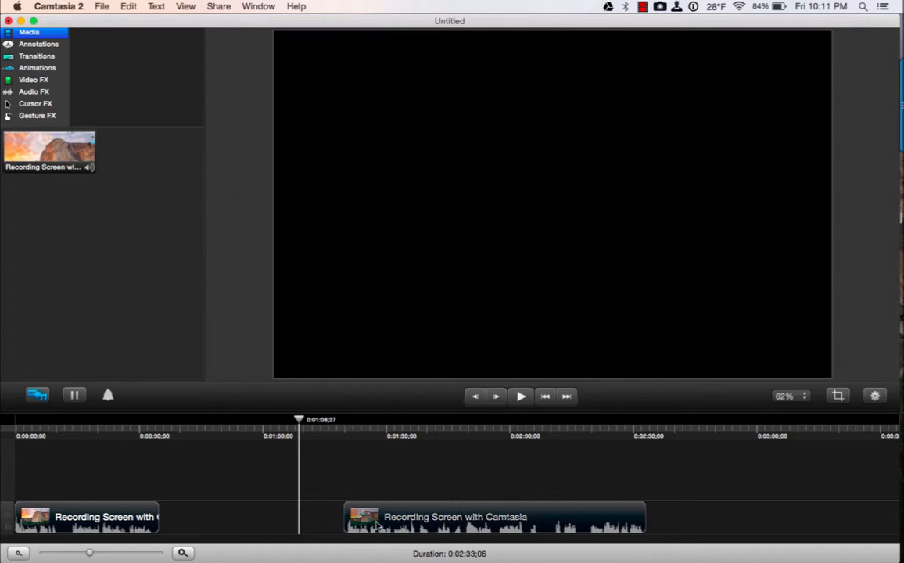
left_click_drag(378, 525, 198, 525)
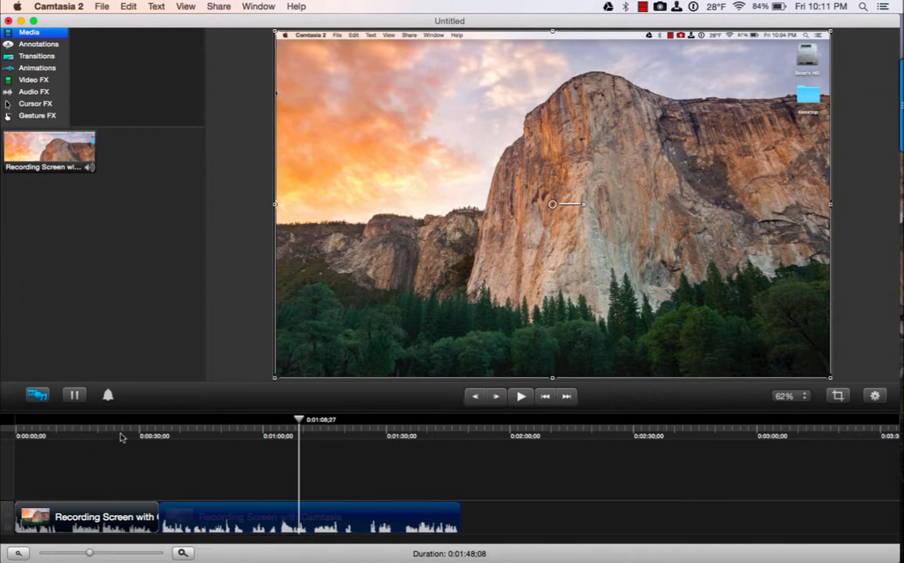
Split the second clip at 0:01:04;09 and again at 0:01:11;07 to isolate a short section
left_click_drag(89, 557, 109, 554)
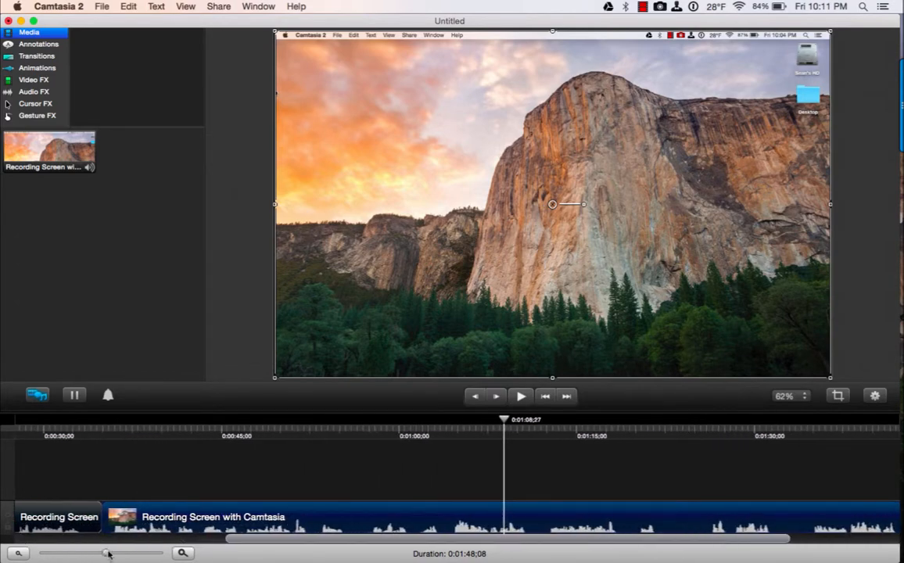
left_click_drag(507, 423, 453, 428)
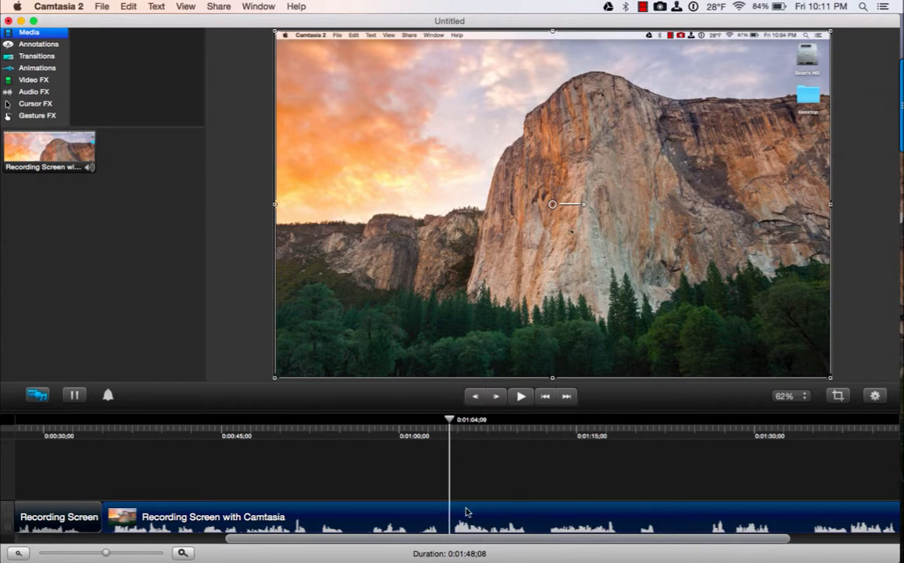
key("super+t")
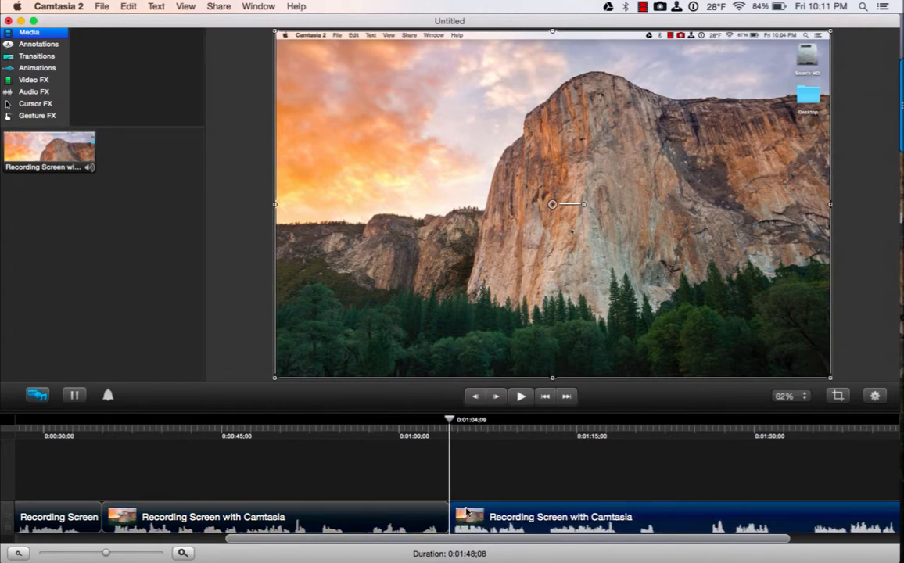
left_click_drag(449, 423, 533, 431)
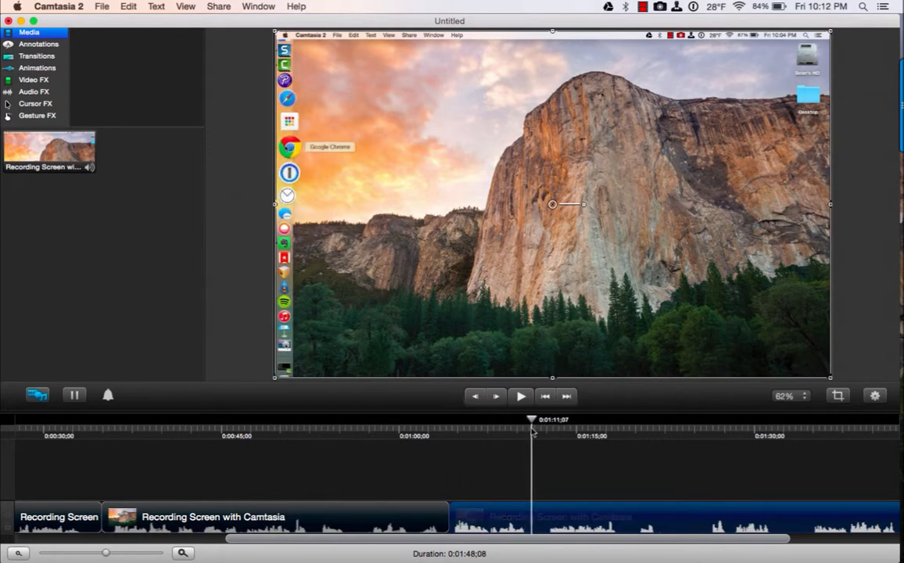
key("super+t")
Delete the short isolated section and move the following clip back to close the gap
left_click(501, 516)
key("Delete")
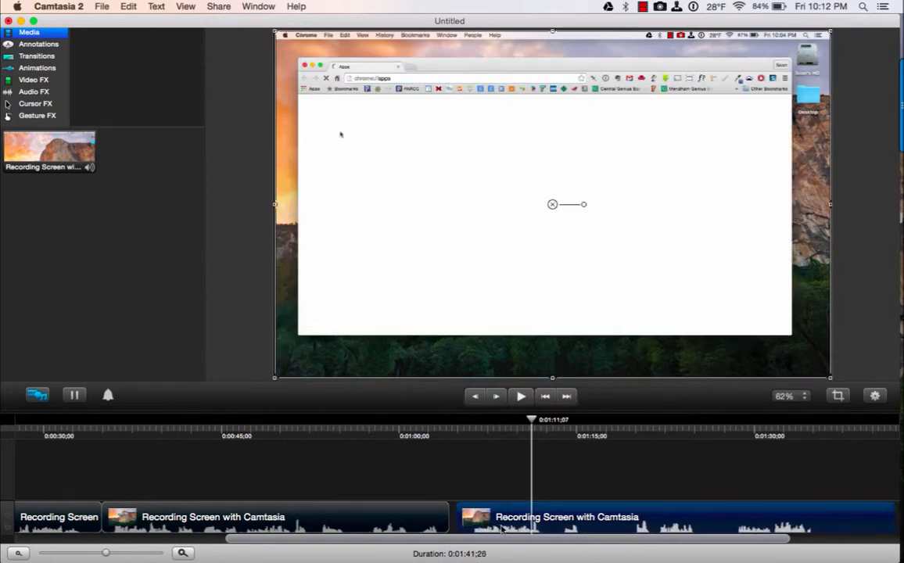
left_click_drag(503, 529, 495, 529)
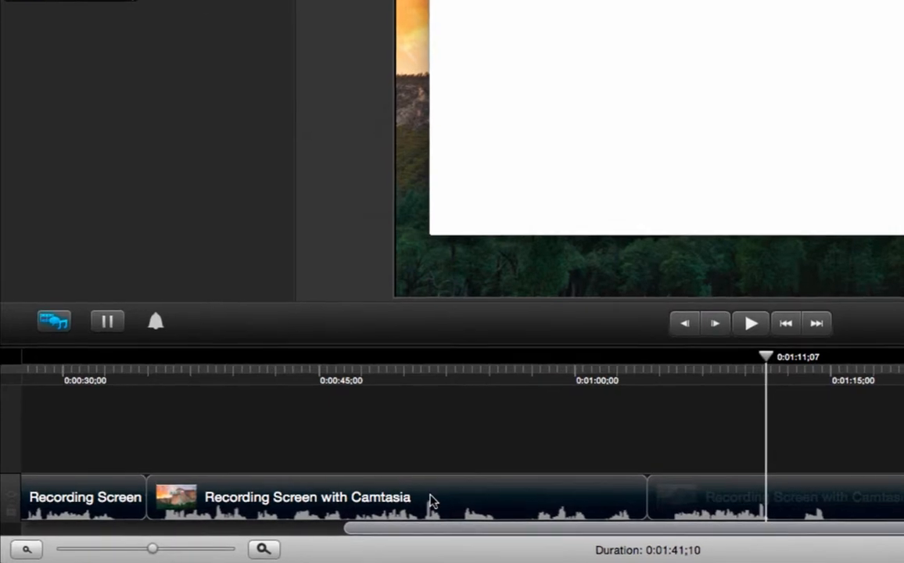
Separate the video and audio of the middle recording clip, which ends shortly after 0:01:00;00
right_click(433, 501)
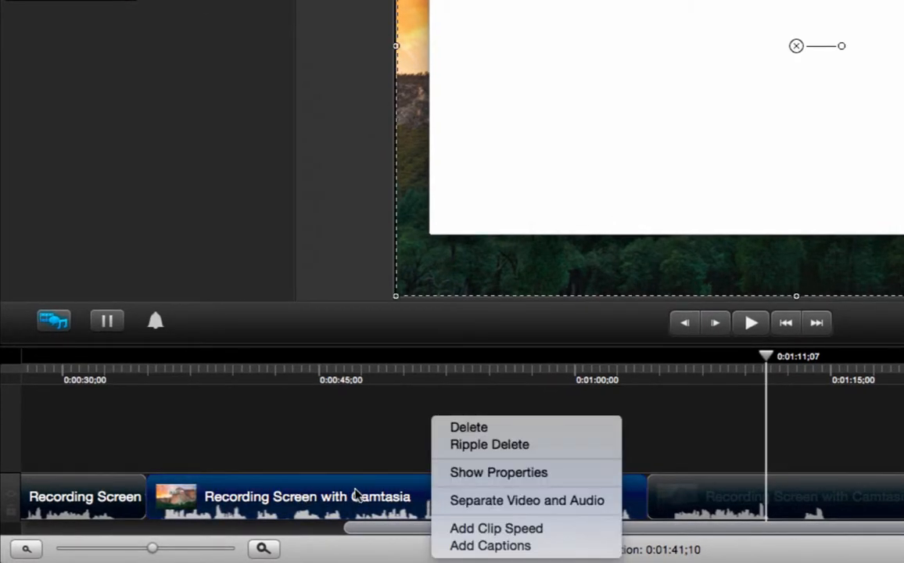
left_click(481, 501)
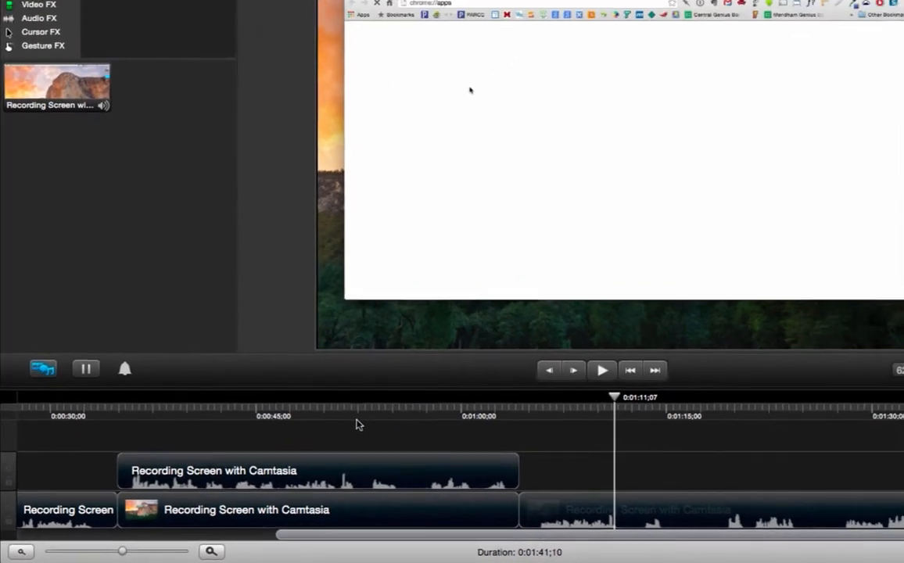
Split the separated audio clip at 0:00:53;02 and again at 0:00:57;04 to isolate a short section
left_click(358, 423)
left_click(368, 470)
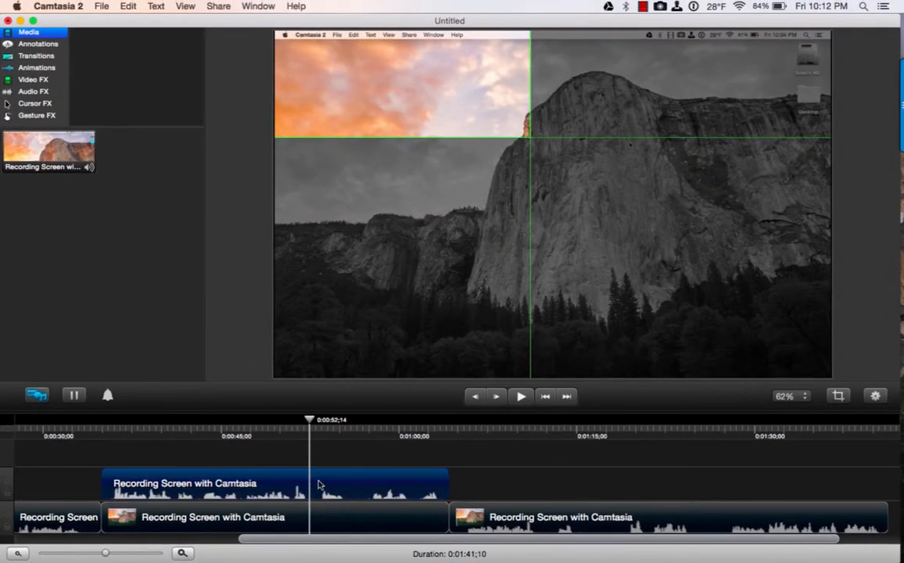
mouse_move(310, 420)
left_mouse_down()
mouse_move(302, 420)
mouse_move(318, 423)
left_mouse_up()
key("super+t")
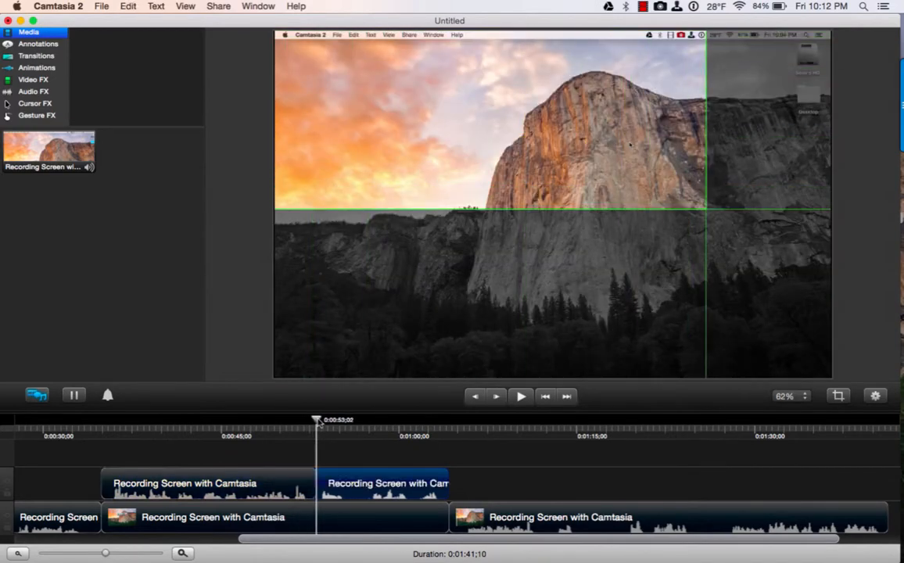
left_click_drag(316, 420, 368, 423)
key("super+t")
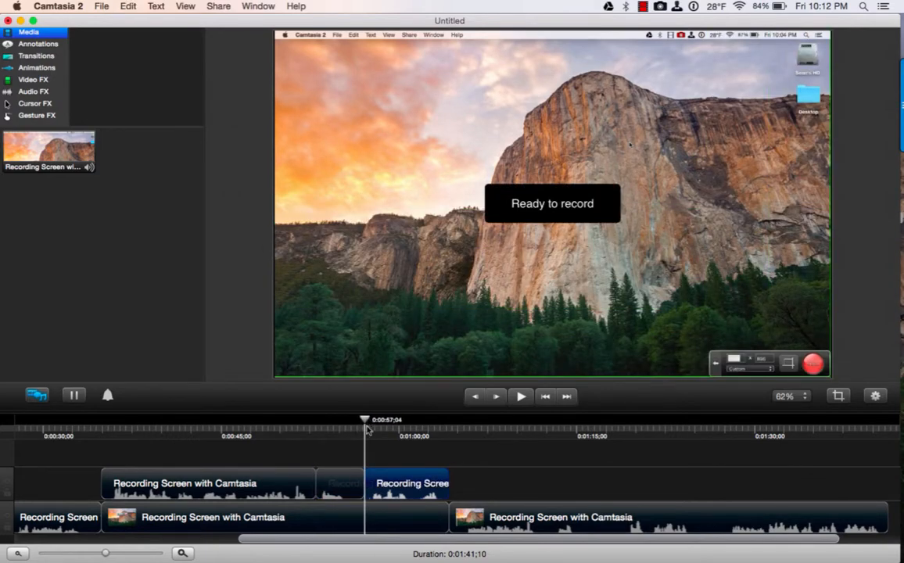
Delete the isolated audio section and place the playhead at 0:00:53;07, near the start of the gap
left_click(349, 490)
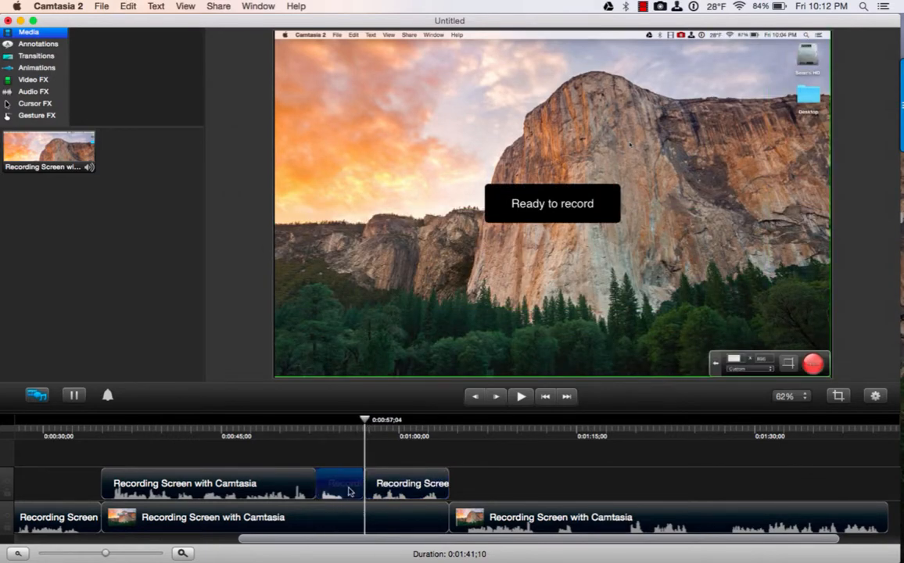
key("Delete")
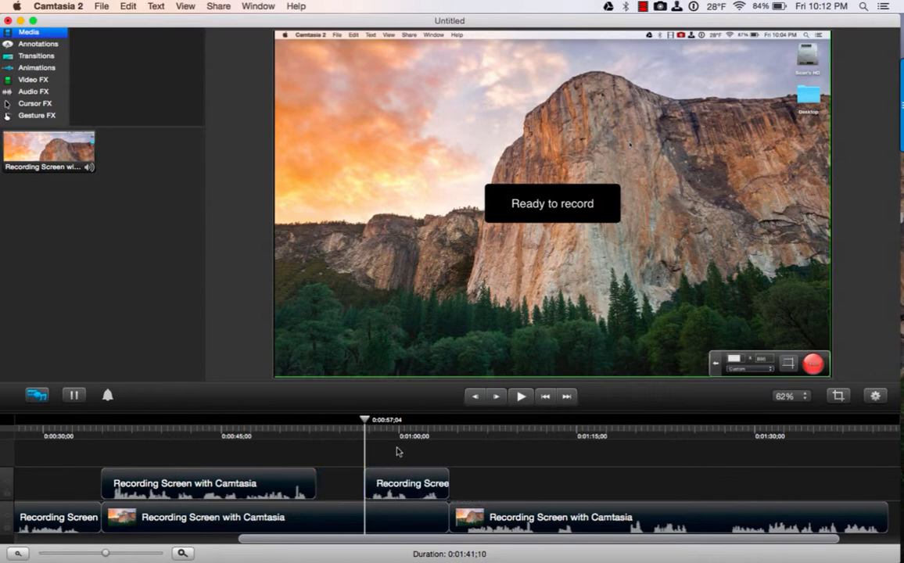
left_click(332, 422)
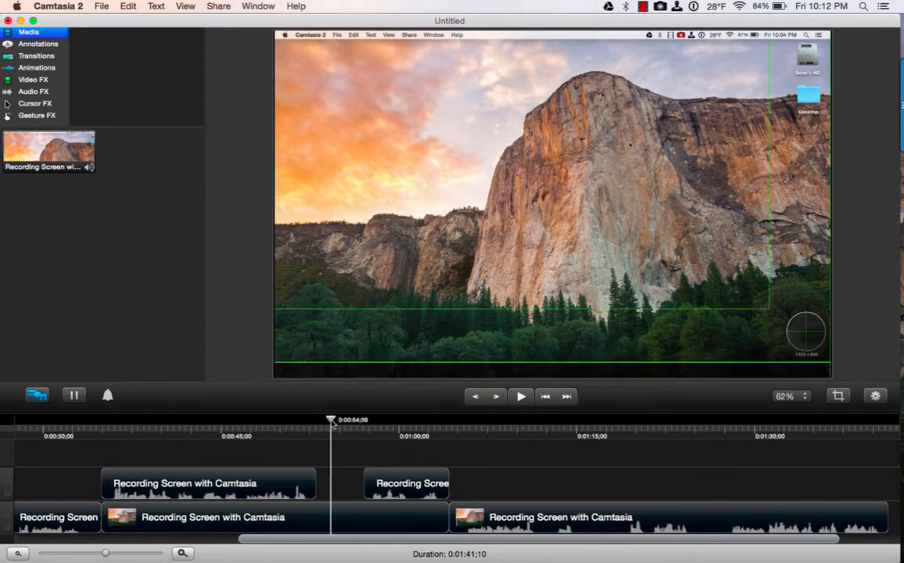
left_click_drag(332, 422, 318, 422)
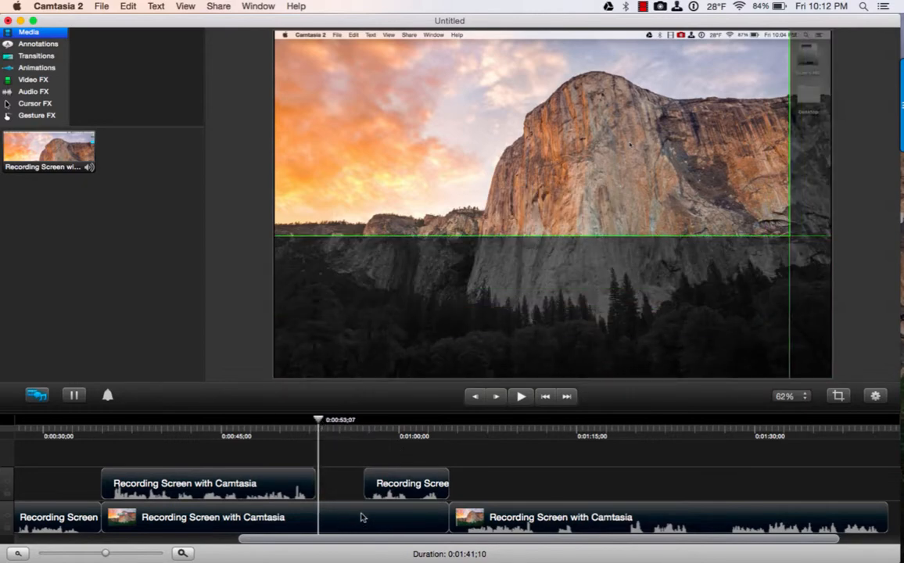